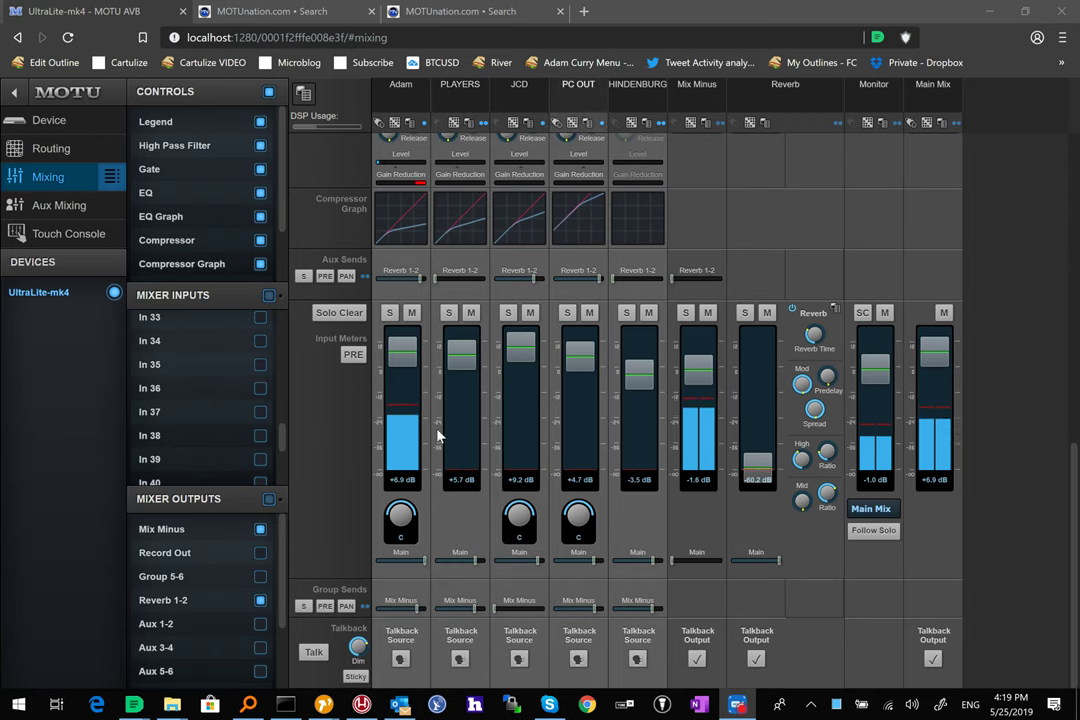
Review the mixer presets, cancel the preset import, and bring up the UltraLite-mk4 Device page.
{"action": "scroll", "coordinate": [566, 217], "scroll_direction": "up", "scroll_amount": 5}
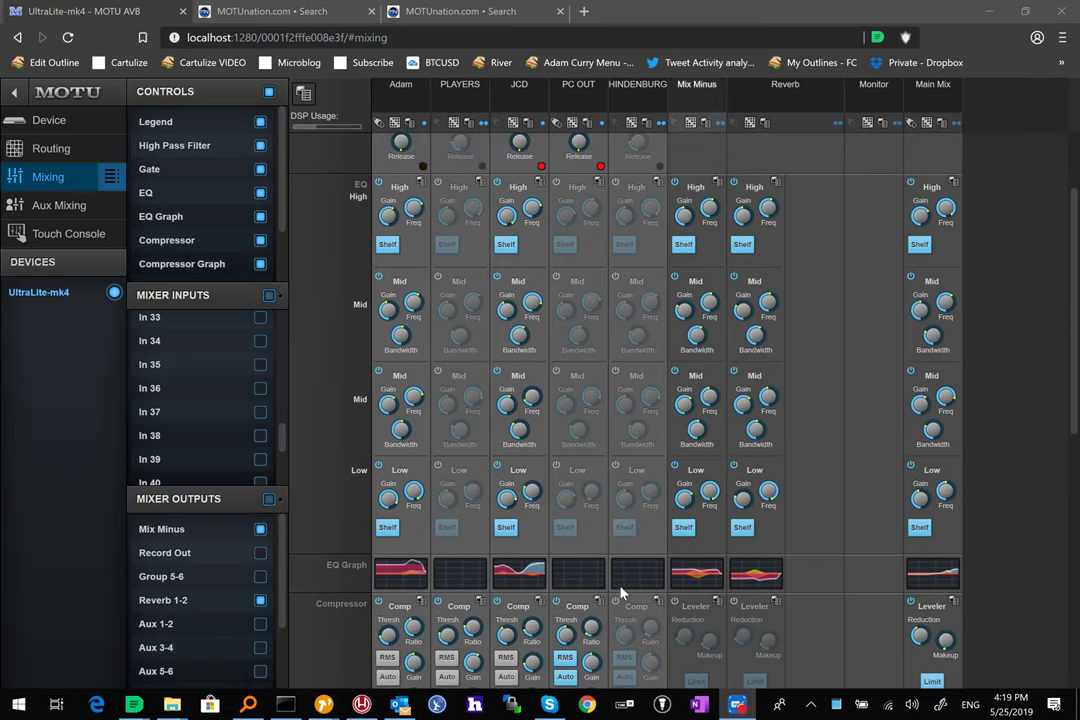
{"action": "scroll", "coordinate": [630, 540], "scroll_direction": "down", "scroll_amount": 5}
{"action": "scroll", "coordinate": [480, 356], "scroll_direction": "up", "scroll_amount": 8}
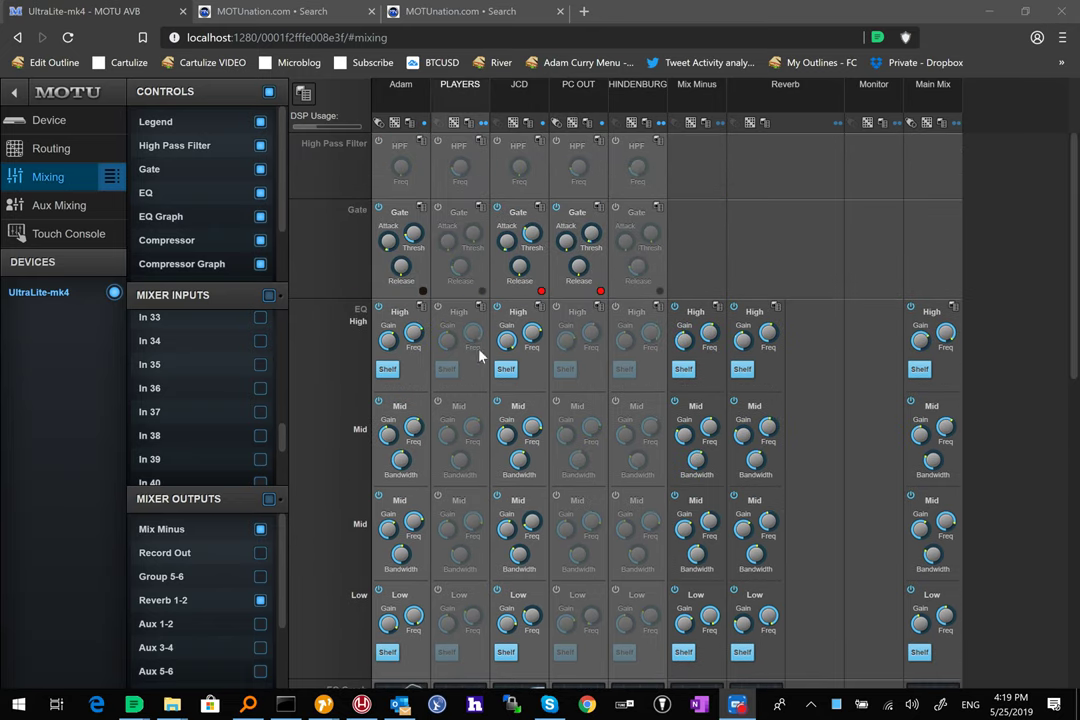
{"action": "scroll", "coordinate": [838, 335], "scroll_direction": "down", "scroll_amount": 8}
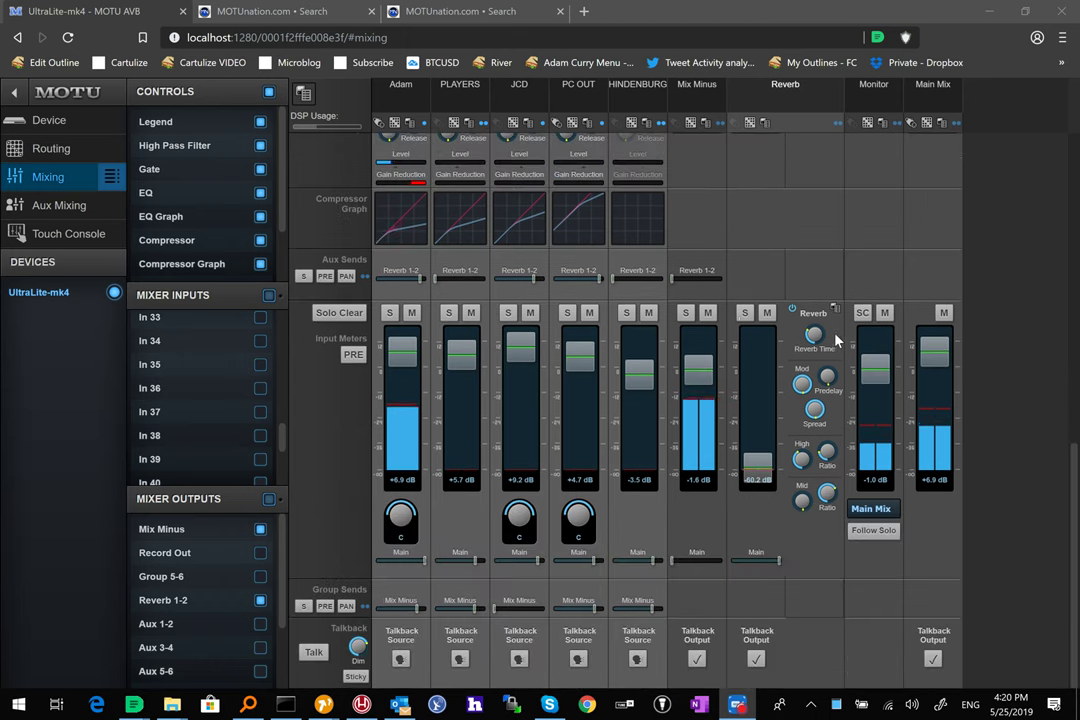
{"action": "left_click", "coordinate": [304, 97]}
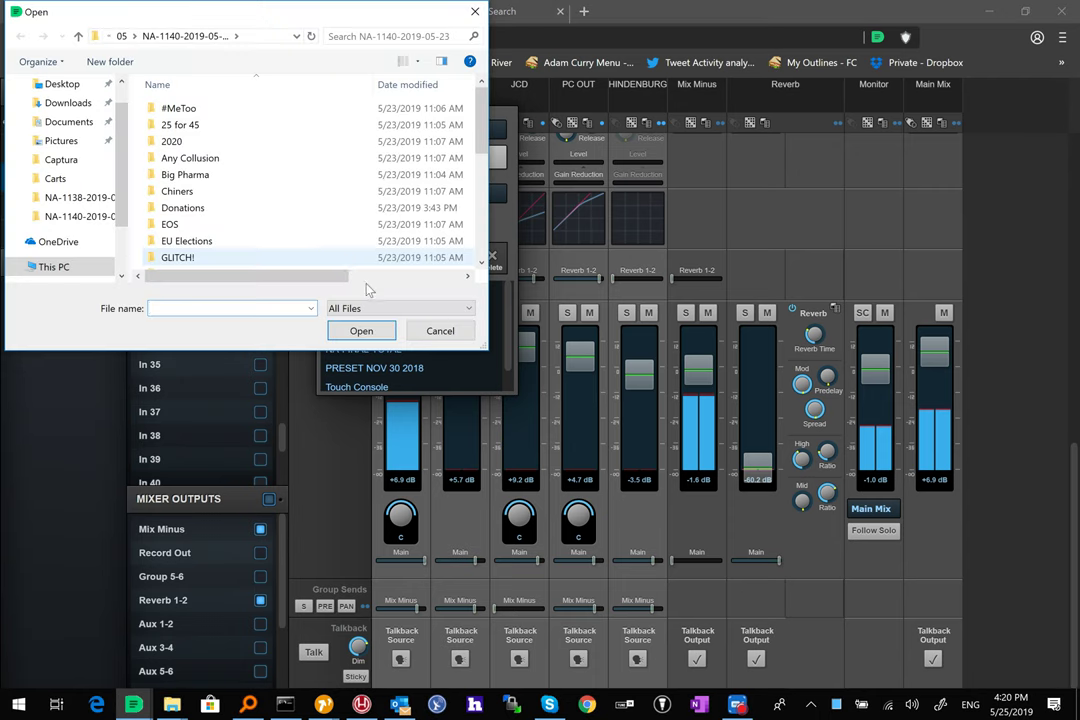
{"action": "left_click", "coordinate": [436, 336]}
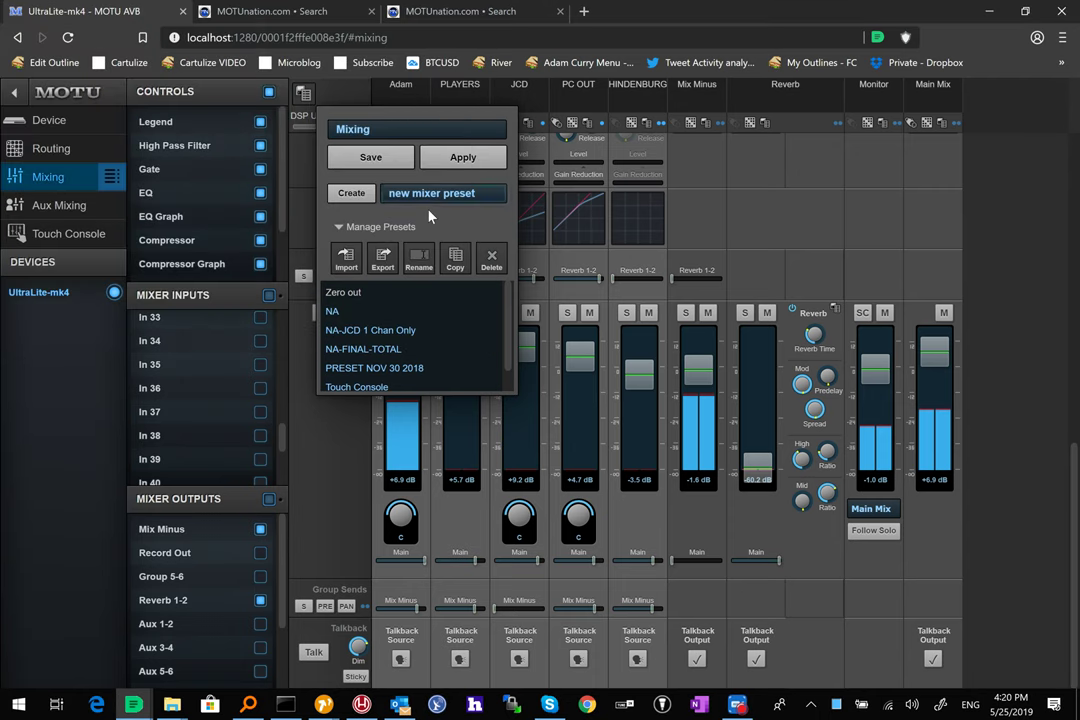
{"action": "left_click", "coordinate": [50, 124]}
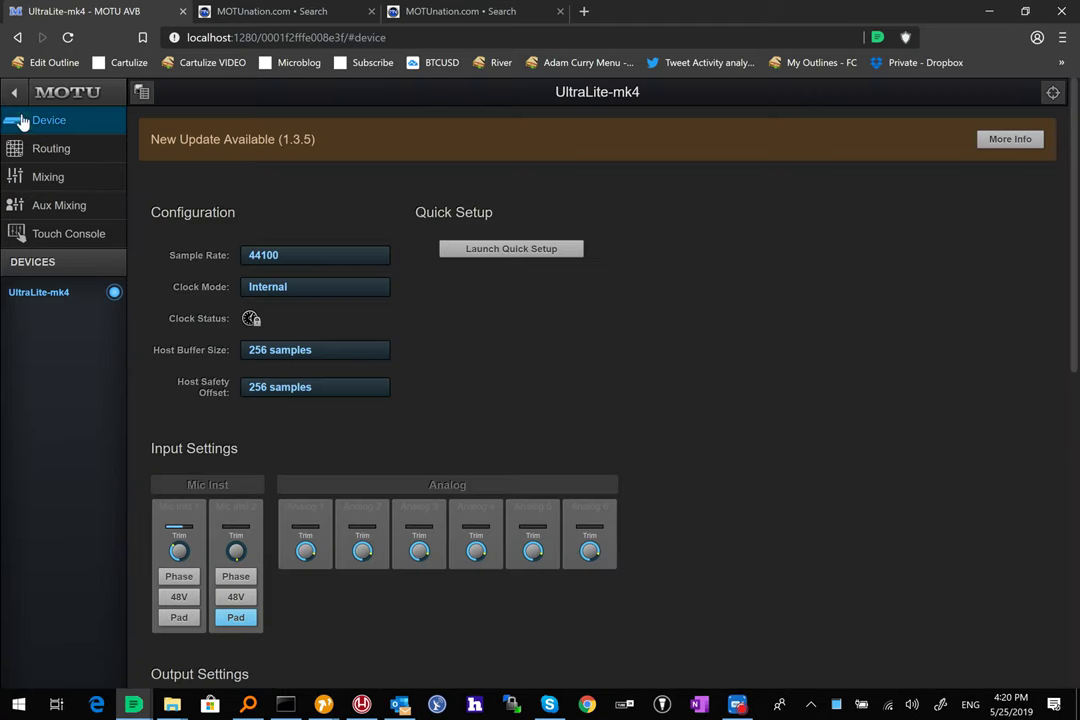
{"action": "left_click", "coordinate": [141, 94]}
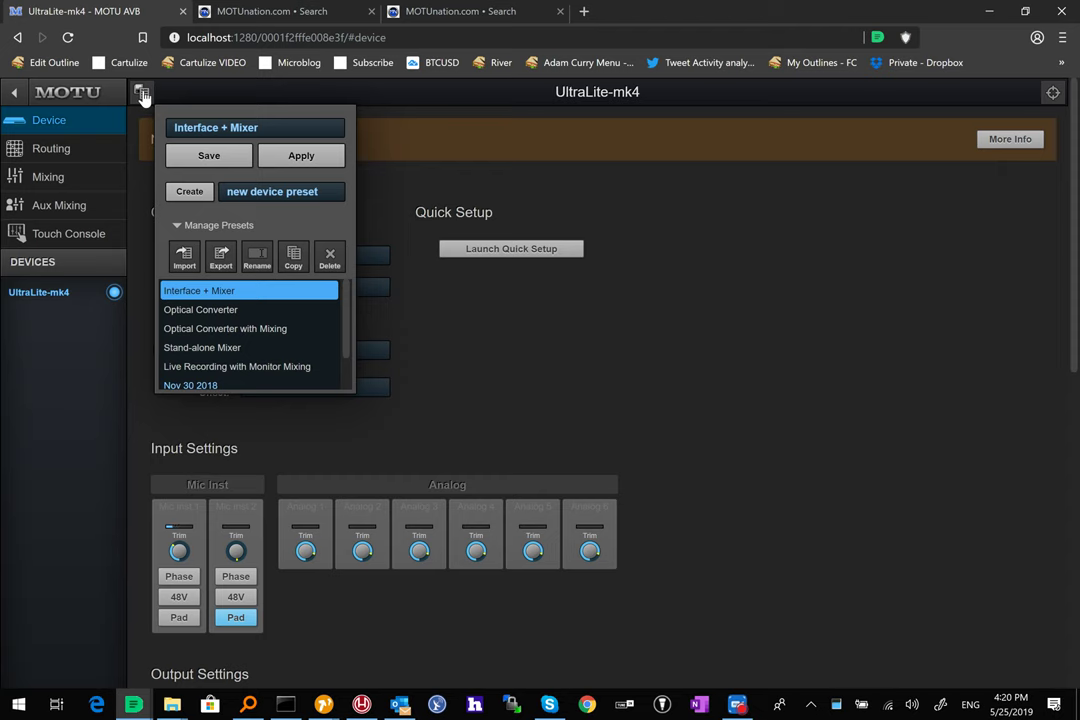
{"action": "left_click", "coordinate": [143, 94]}
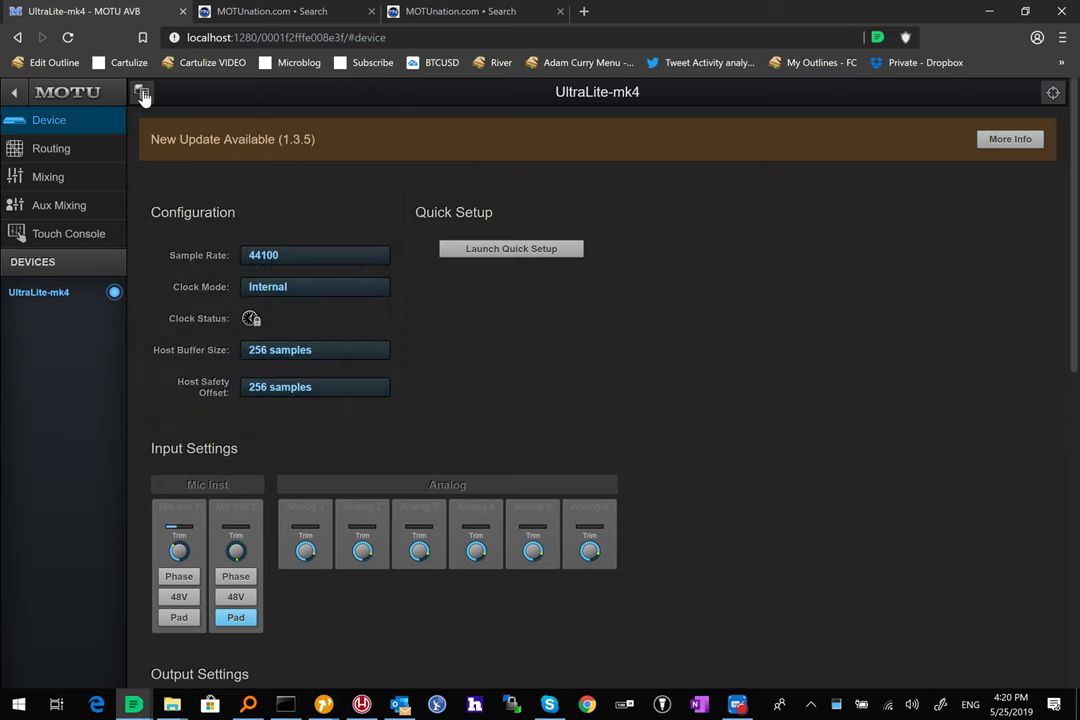
Switch to the Touch Console, then mute and unmute the Adam channel.
{"action": "left_click", "coordinate": [62, 236]}
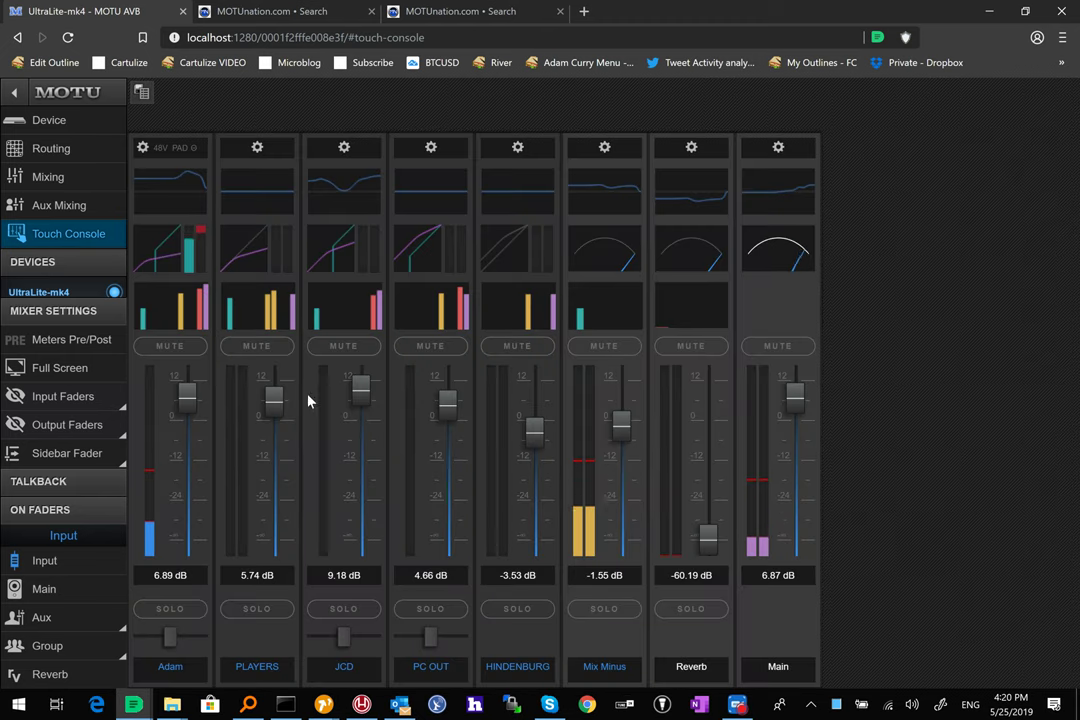
{"action": "left_click", "coordinate": [176, 347]}
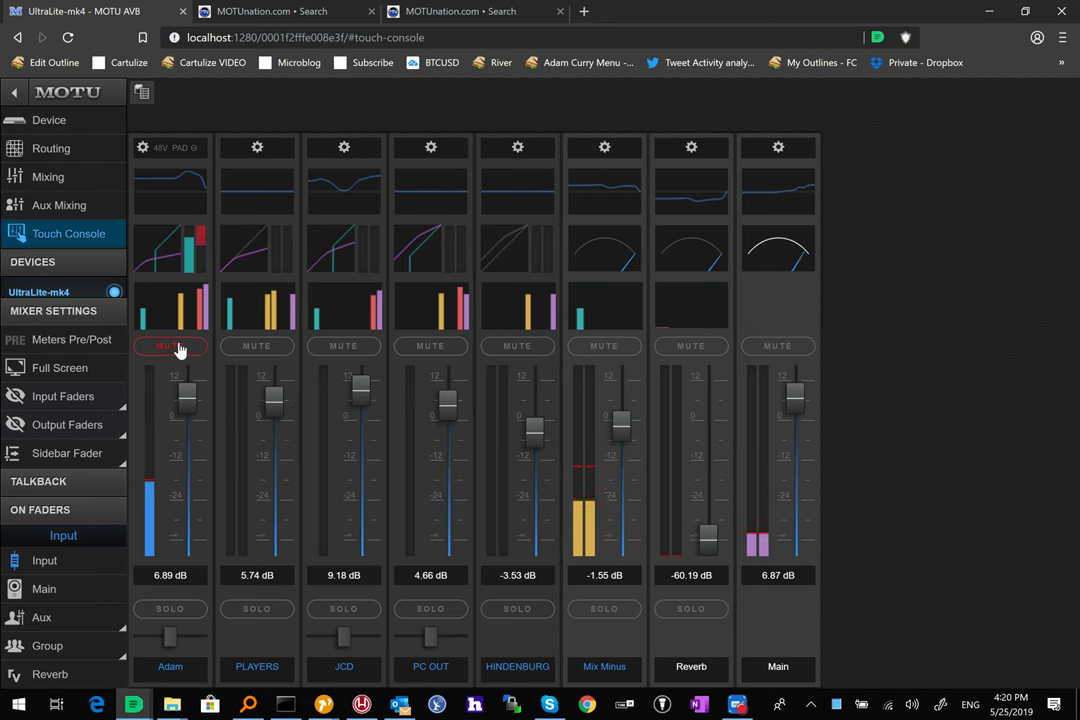
{"action": "left_click", "coordinate": [171, 357]}
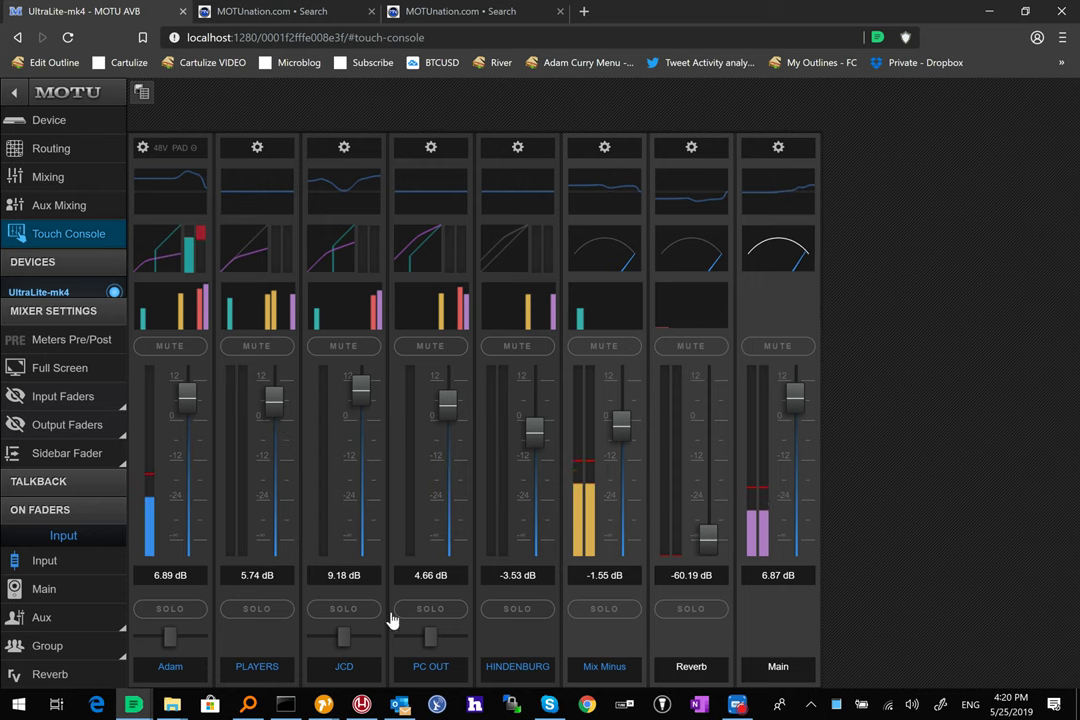
{"action": "left_click", "coordinate": [50, 205]}
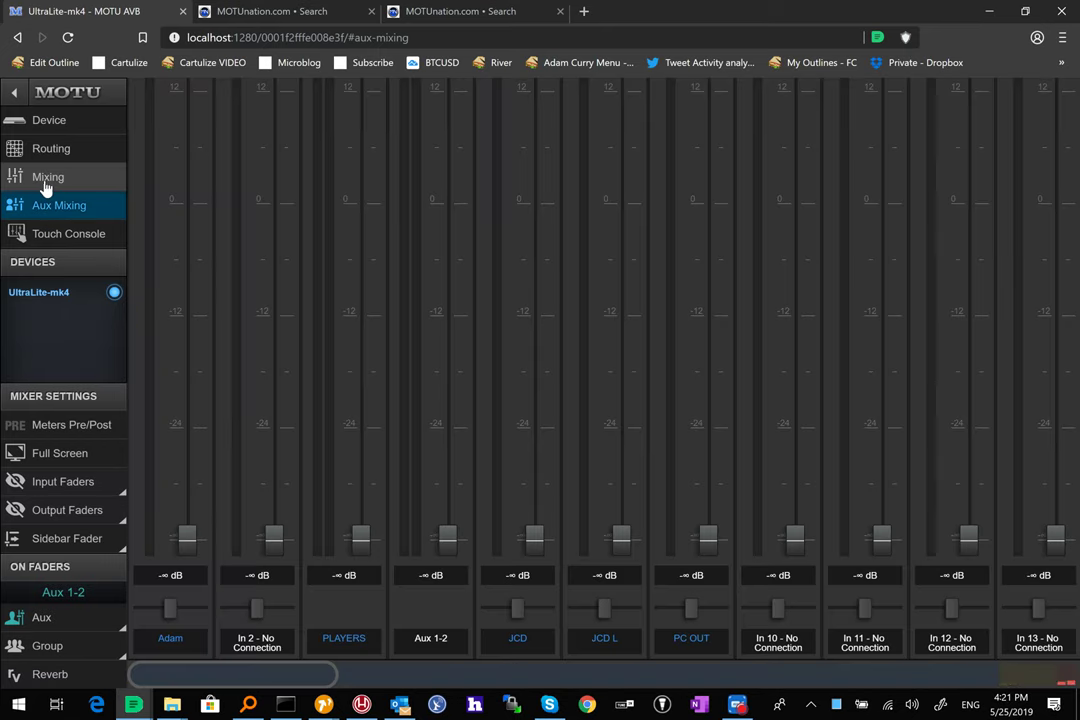
{"action": "left_click", "coordinate": [44, 183]}
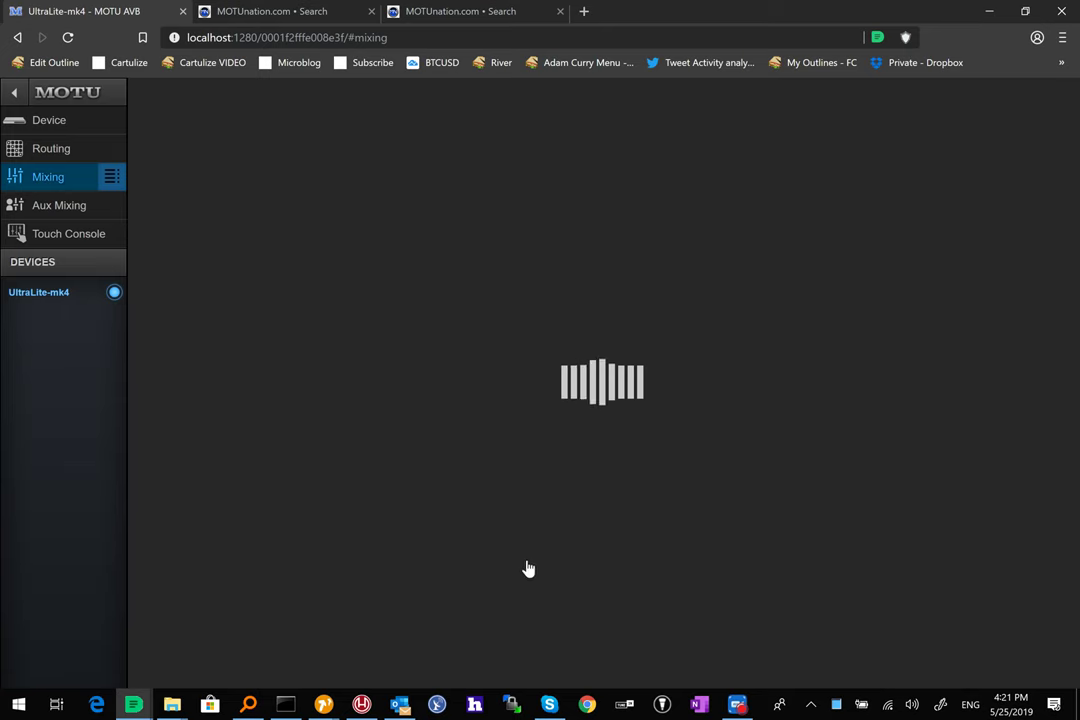
{"action": "scroll", "coordinate": [550, 530], "scroll_direction": "down", "scroll_amount": 5}
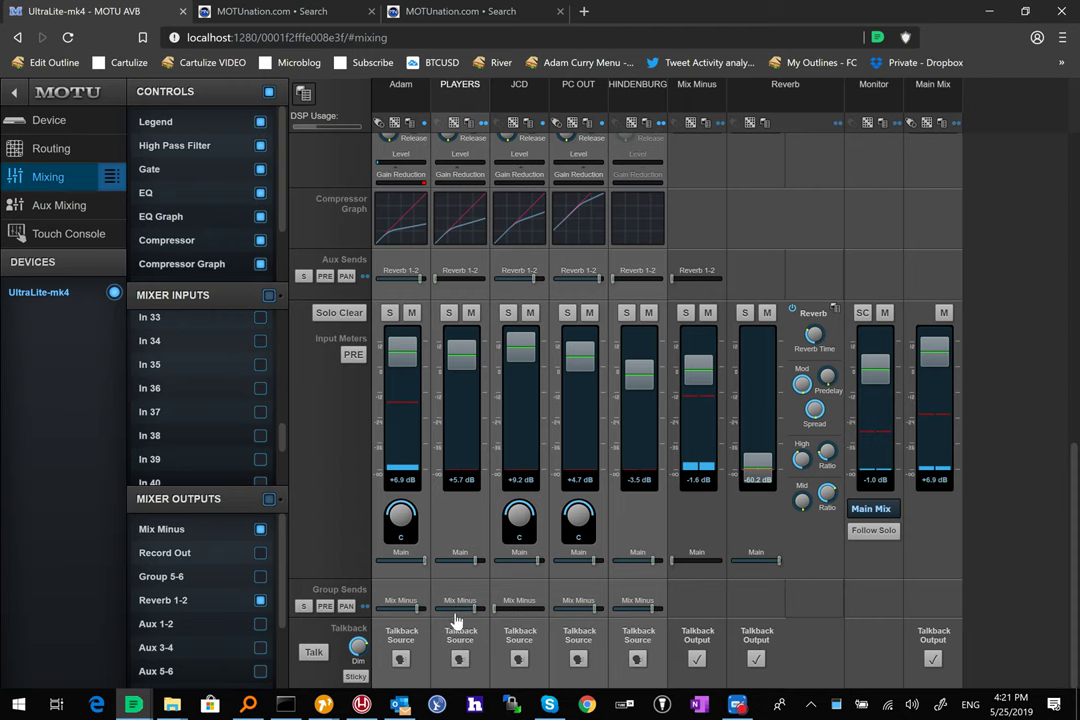
{"action": "left_click", "coordinate": [510, 103]}
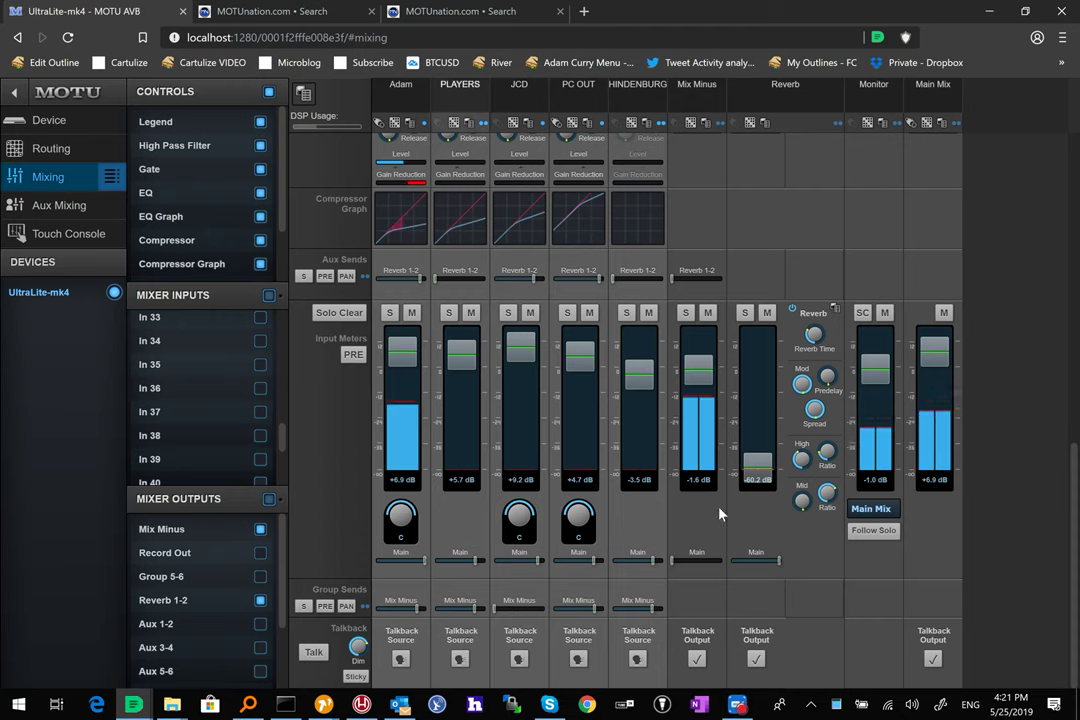
{"action": "key", "text": "Right"}
{"action": "key", "text": "Right"}
{"action": "key", "text": "Right"}
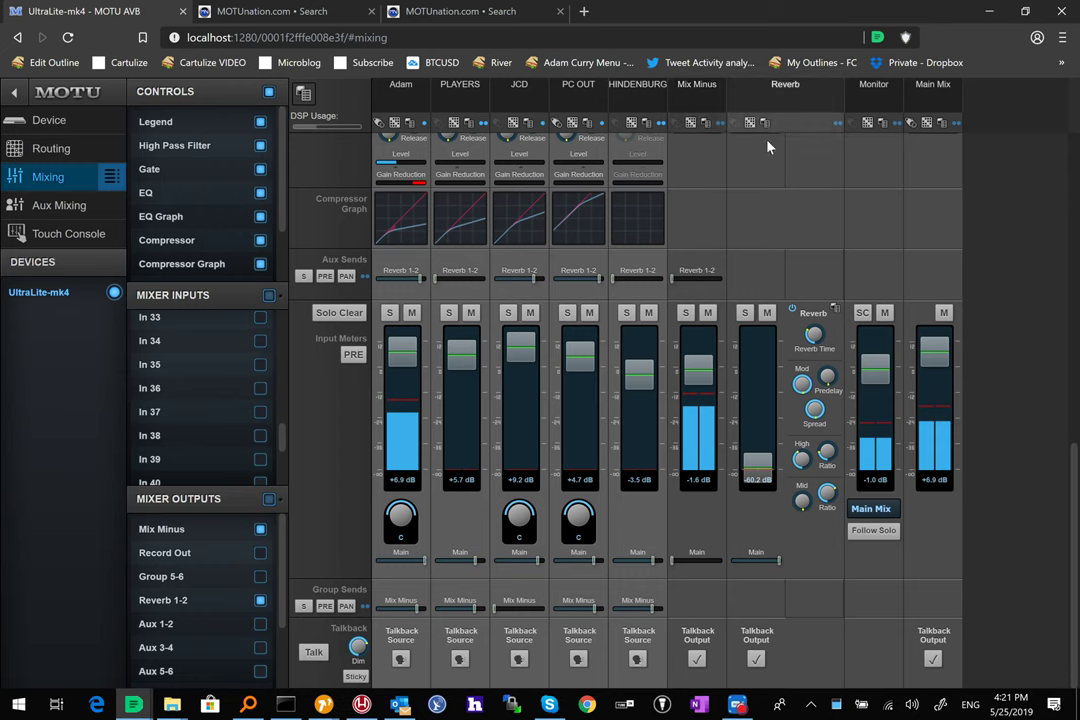
{"action": "left_click", "coordinate": [55, 236]}
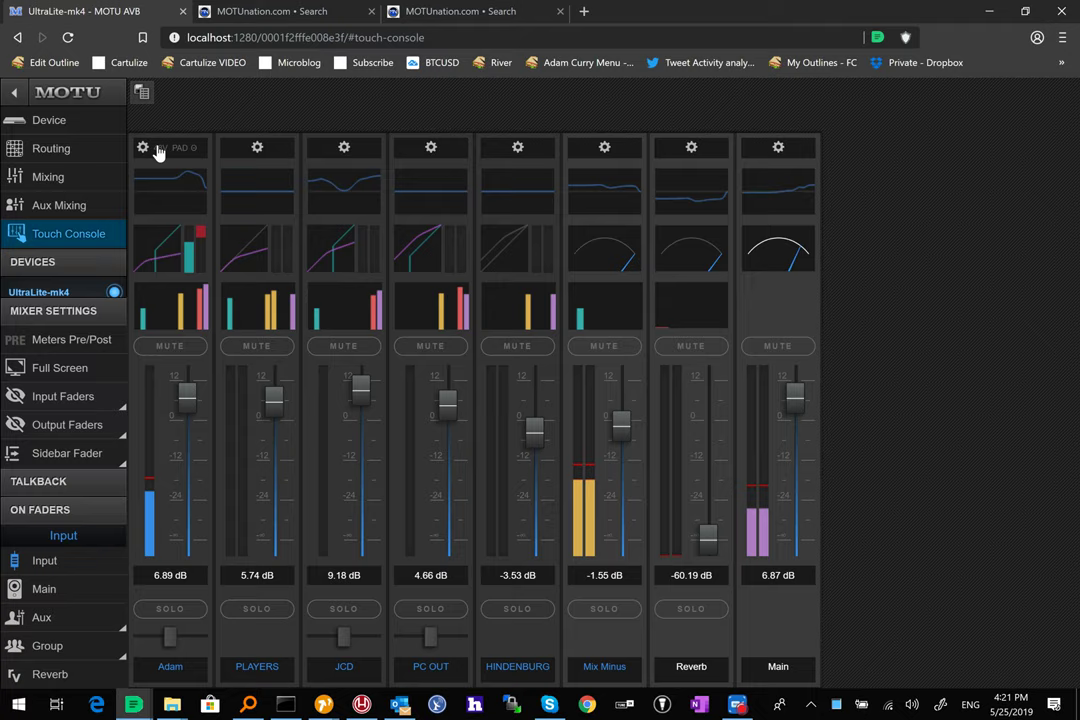
{"action": "left_click", "coordinate": [14, 152]}
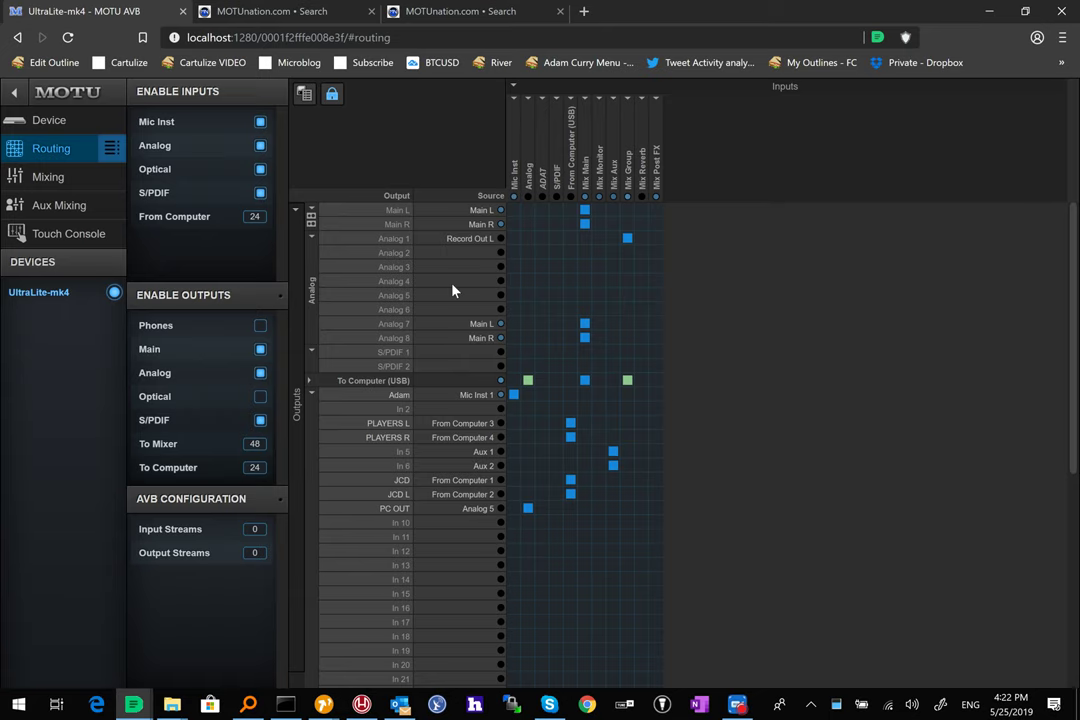
{"action": "left_click", "coordinate": [67, 233]}
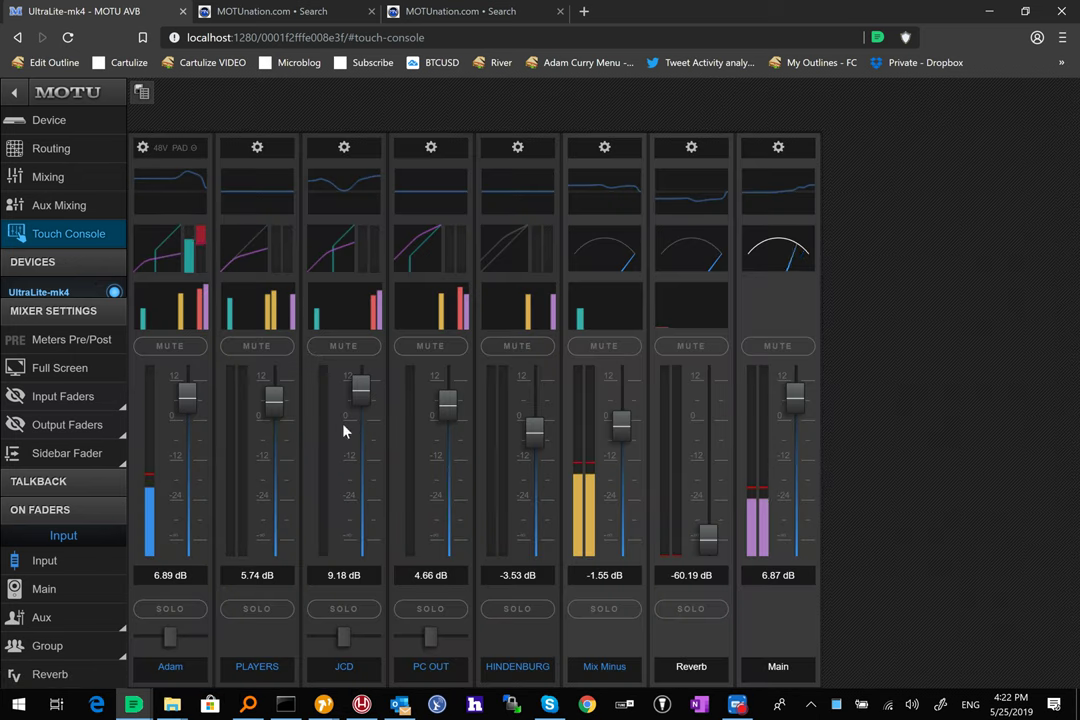
Go to Skype's Audio & Video settings.
{"action": "left_click", "coordinate": [553, 706]}
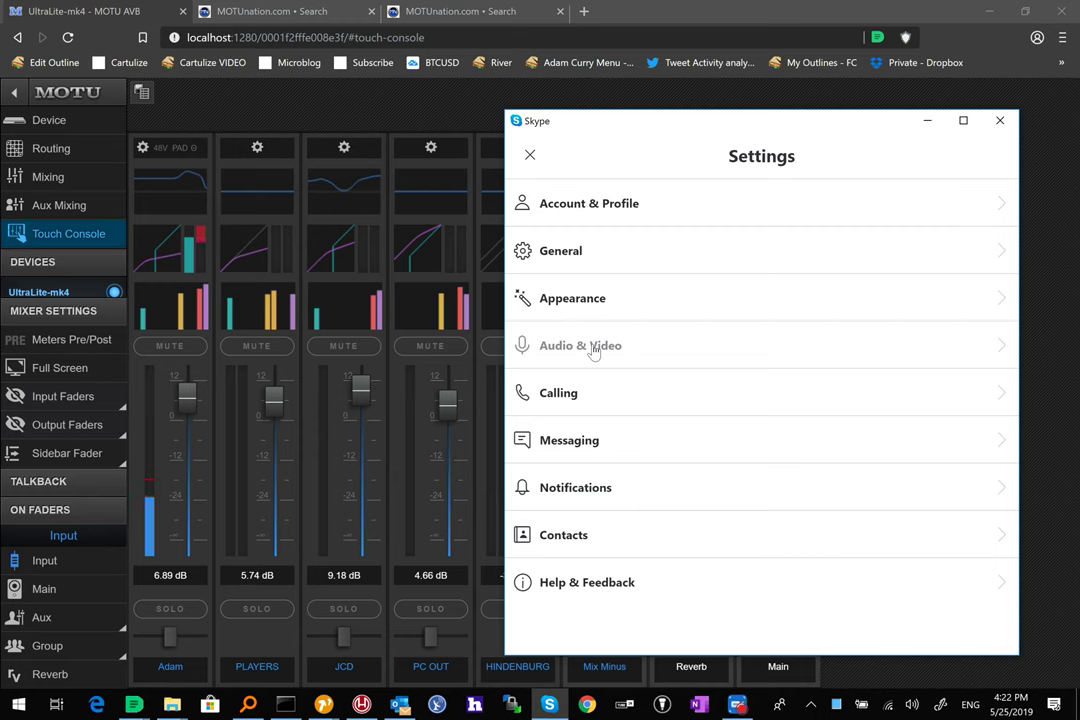
{"action": "left_click", "coordinate": [593, 350]}
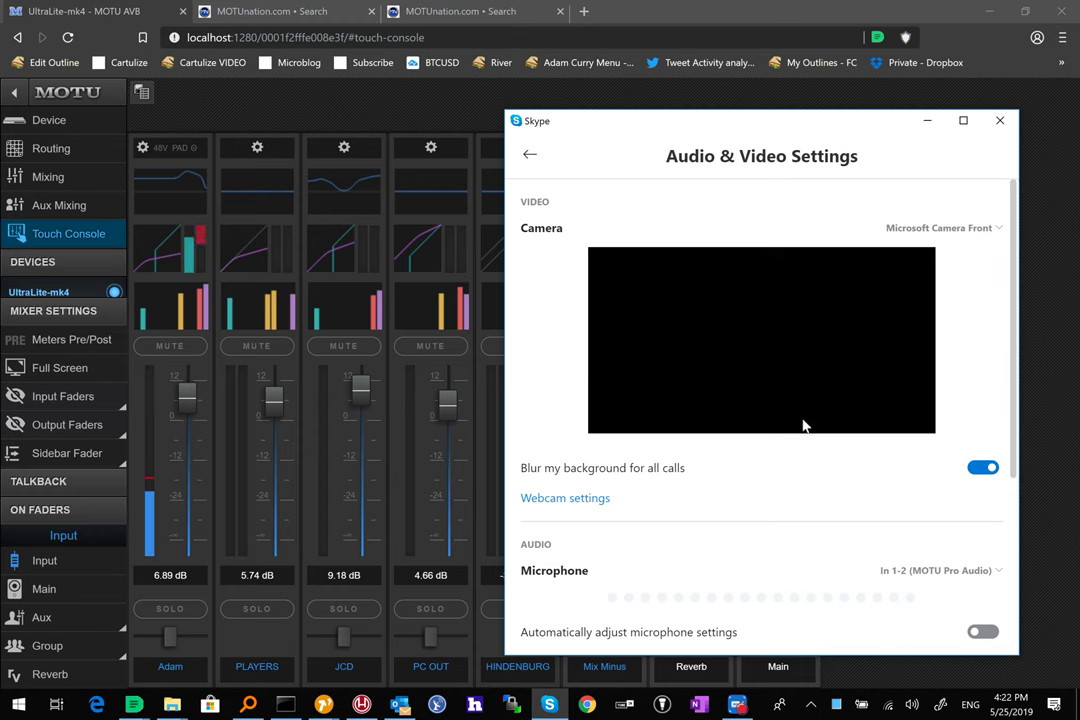
{"action": "scroll", "coordinate": [800, 434], "scroll_direction": "down", "scroll_amount": 3}
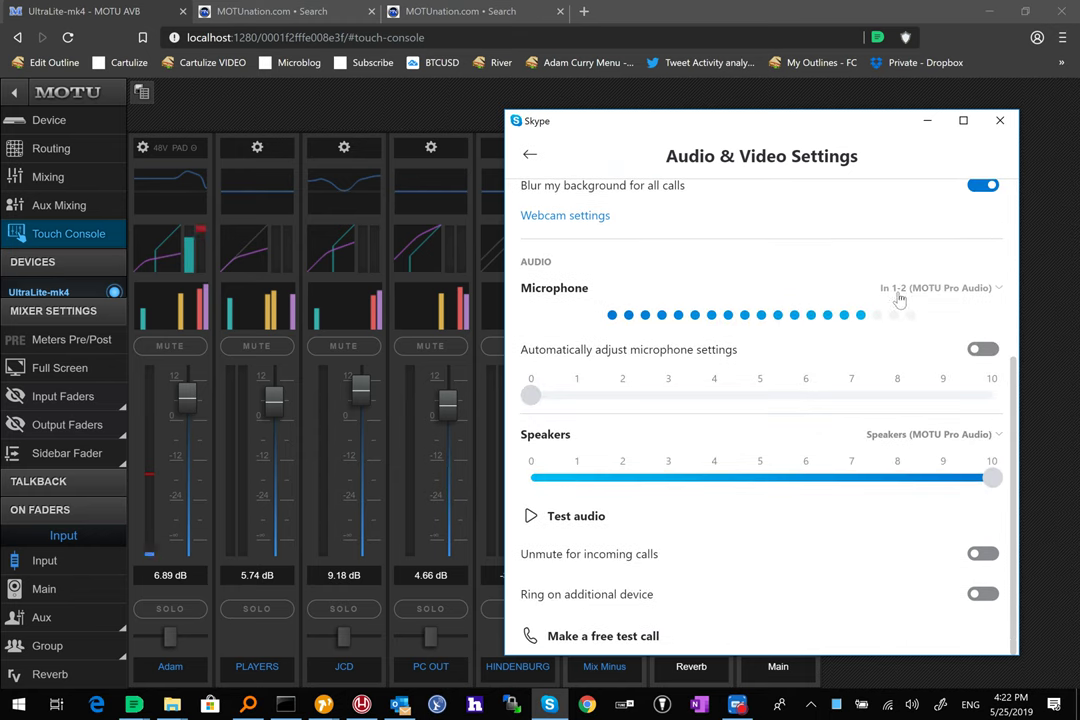
Set the microphone to In 1-2 (MOTU Pro Audio) and speakers to Speakers (MOTU Pro Audio).
{"action": "left_click", "coordinate": [999, 290]}
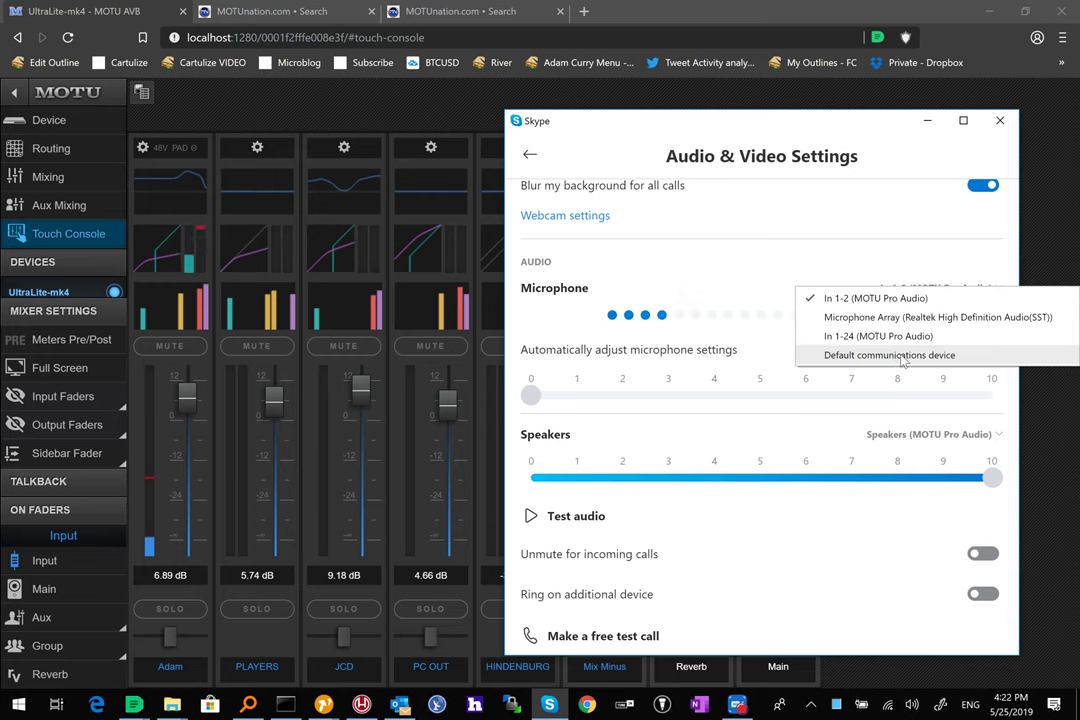
{"action": "left_click", "coordinate": [875, 303]}
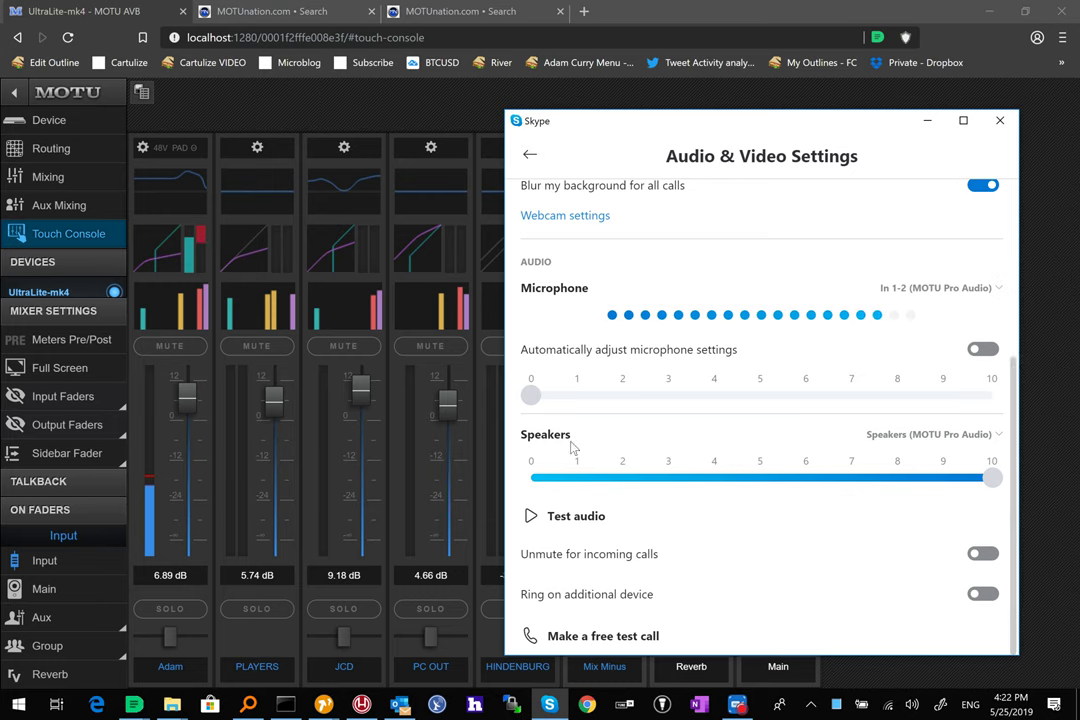
{"action": "left_click", "coordinate": [996, 434]}
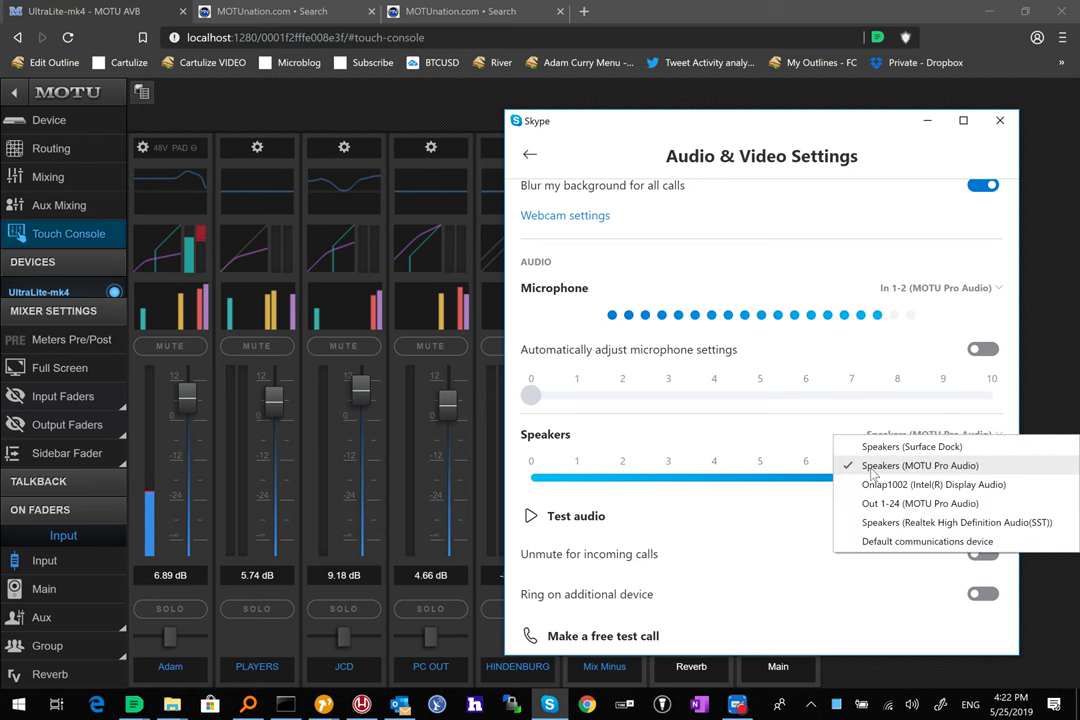
{"action": "left_click", "coordinate": [565, 215]}
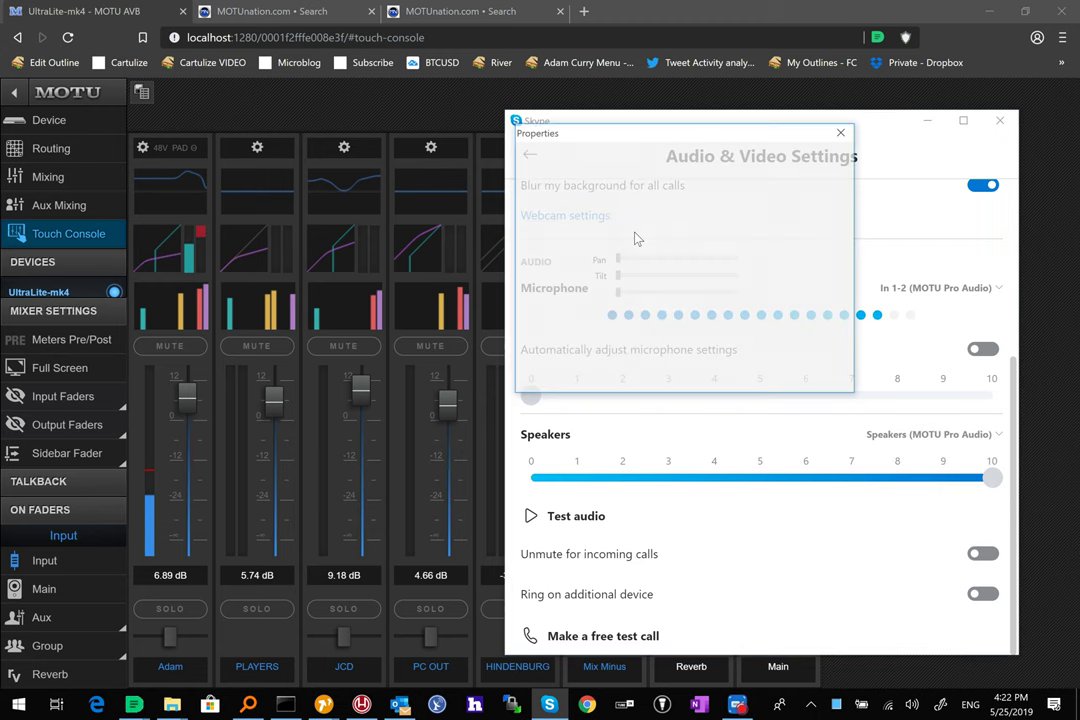
{"action": "left_click", "coordinate": [764, 379]}
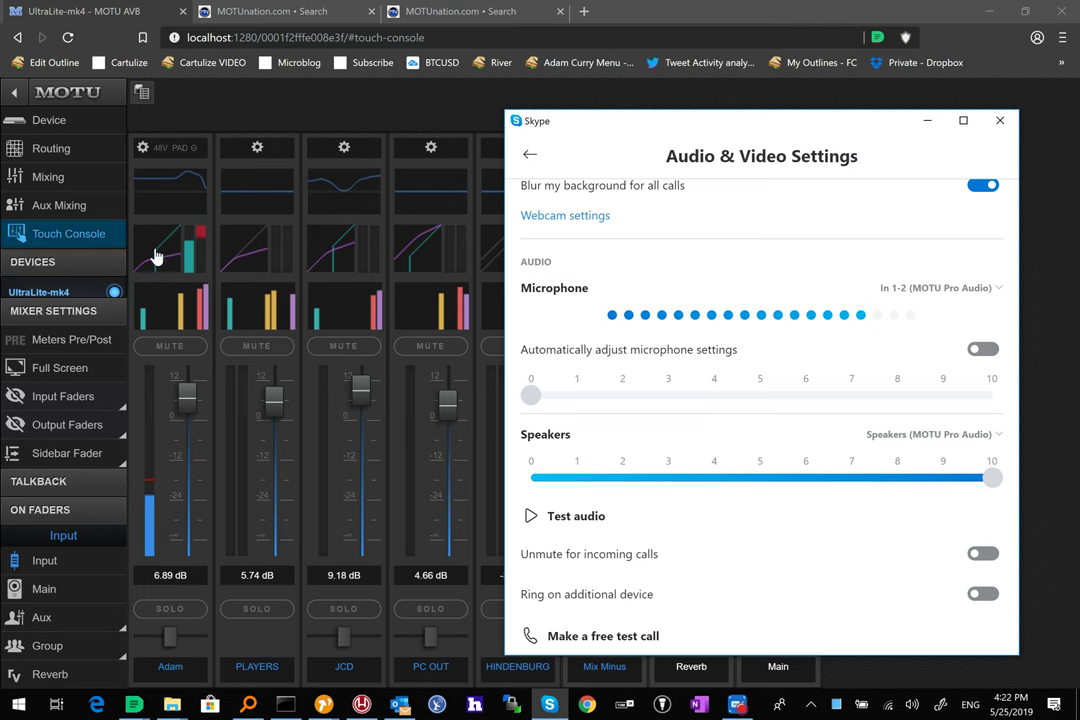
Minimize Skype to show all eight strips of the MOTU Touch Console.
{"action": "left_click", "coordinate": [926, 120]}
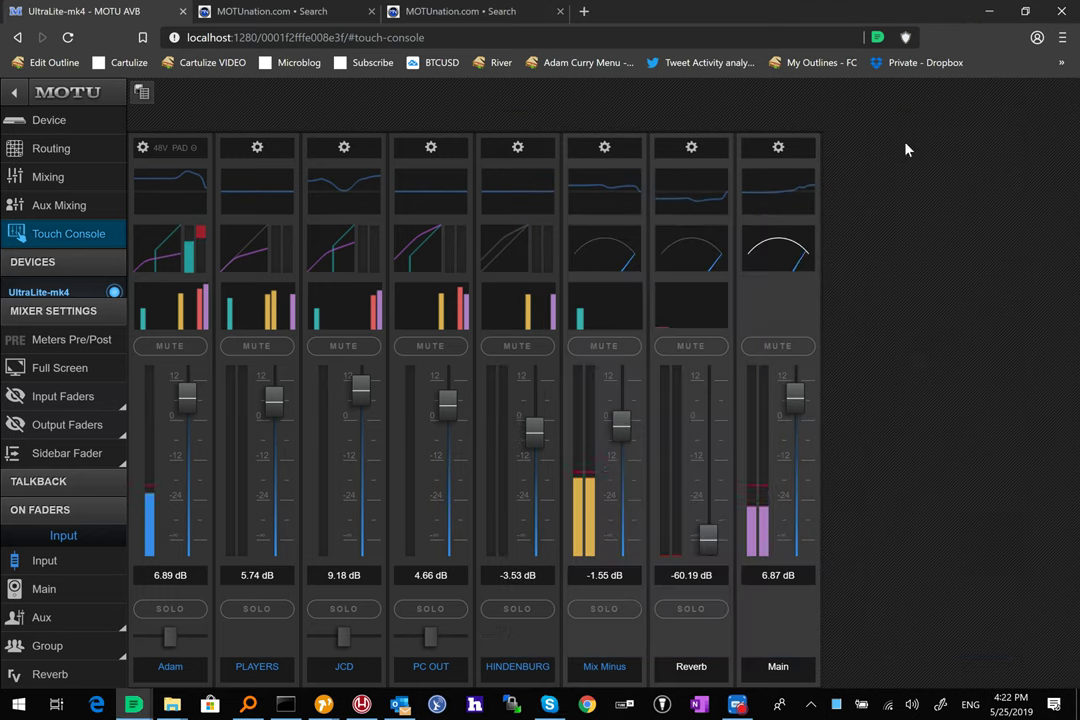